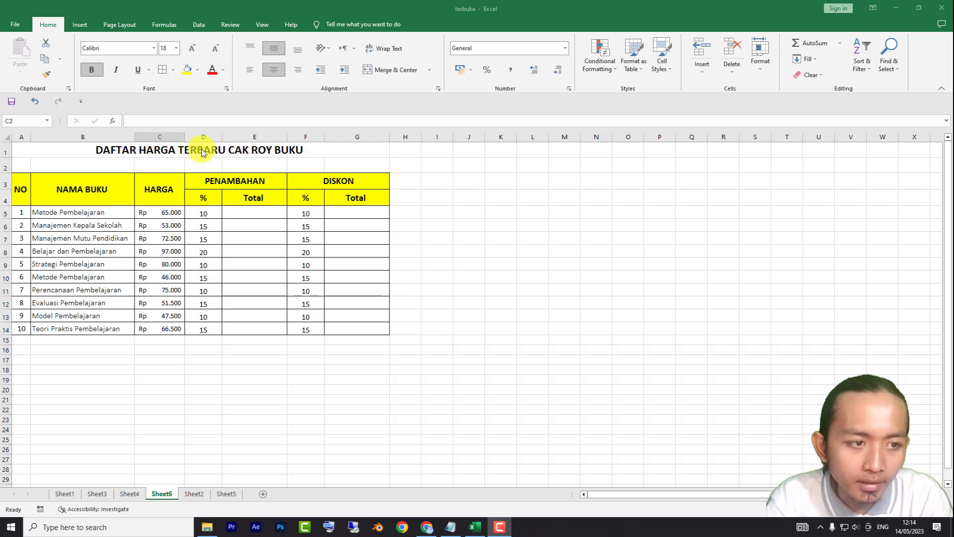
- Examine the book price table's percentage and total columns under PENAMBAHAN and DISKON
left_click(162, 155)
left_click_drag(162, 161, 198, 150)
left_click(203, 200)
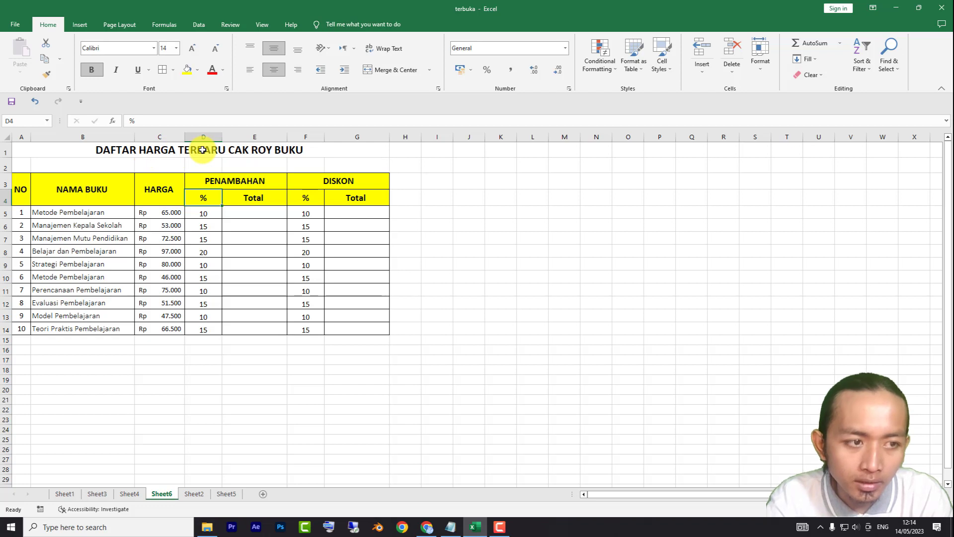
left_click(246, 220)
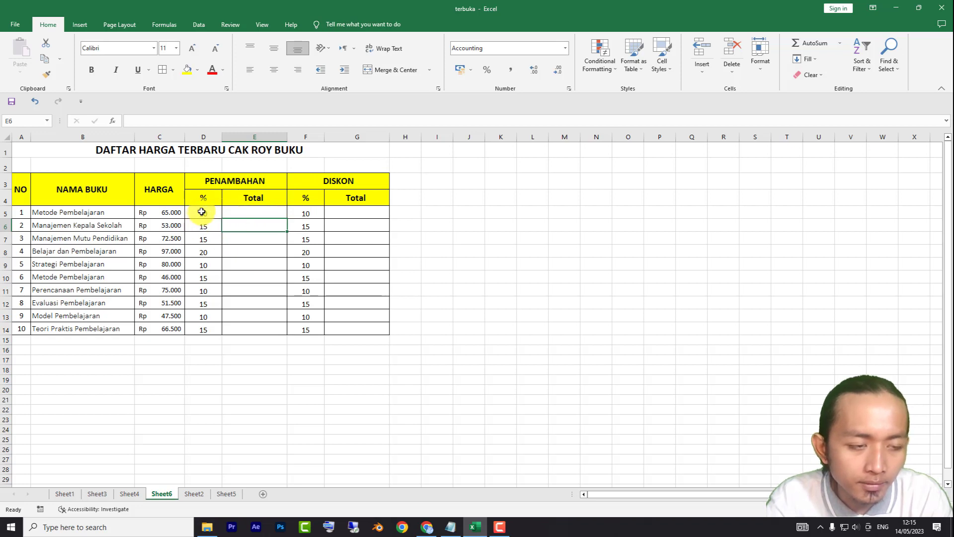
left_click_drag(201, 212, 207, 325)
left_click(231, 262)
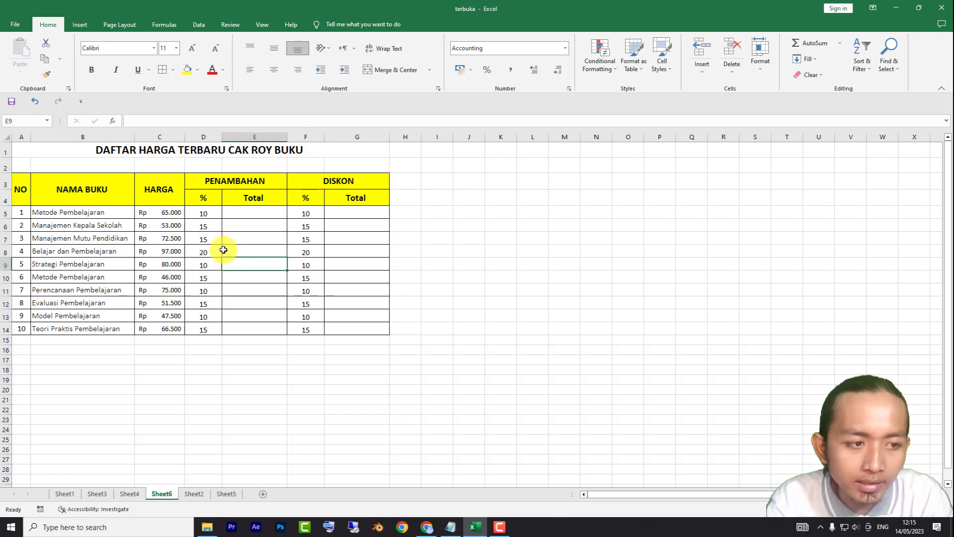
left_click(176, 226)
left_click(231, 188)
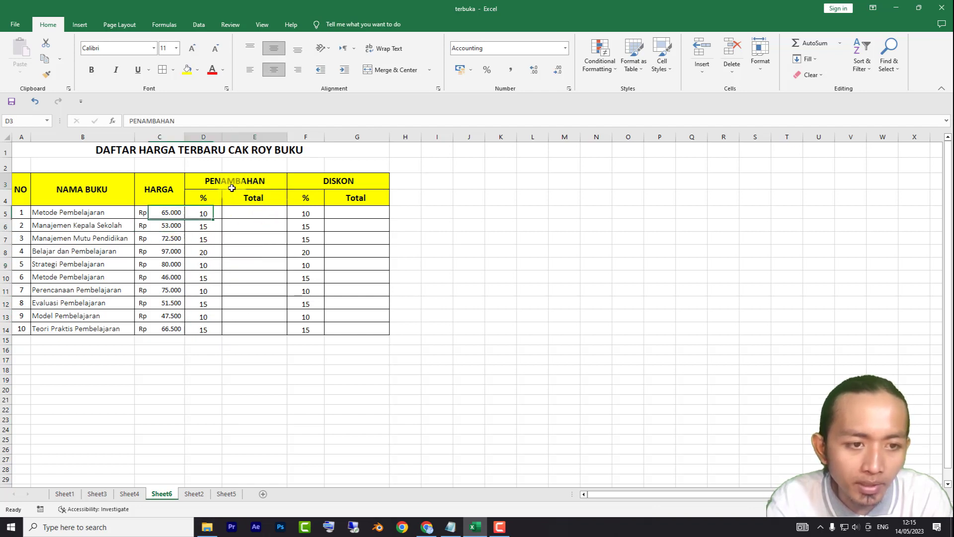
left_click(328, 195)
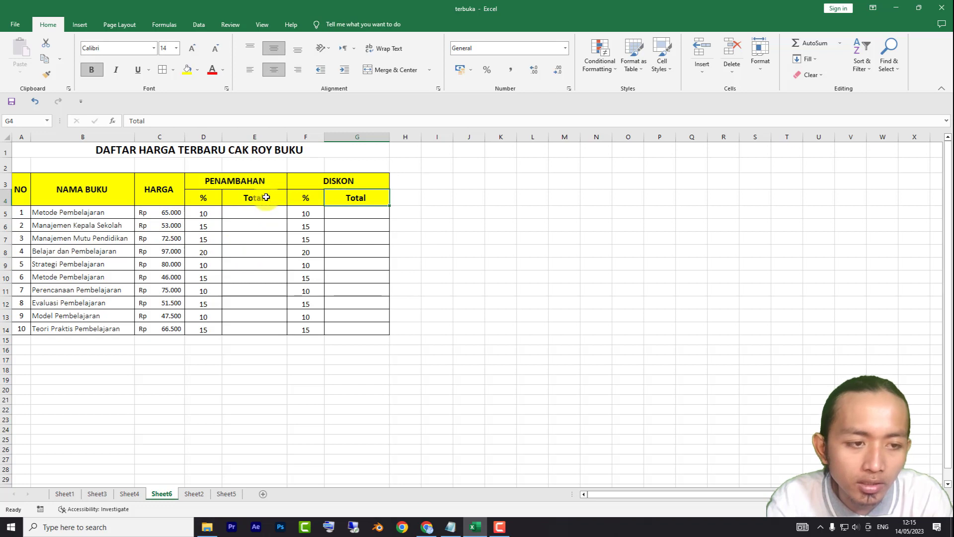
- Enter the formula =C5*(1+D5) in E5 as the first book's PENAMBAHAN total
left_click(248, 214)
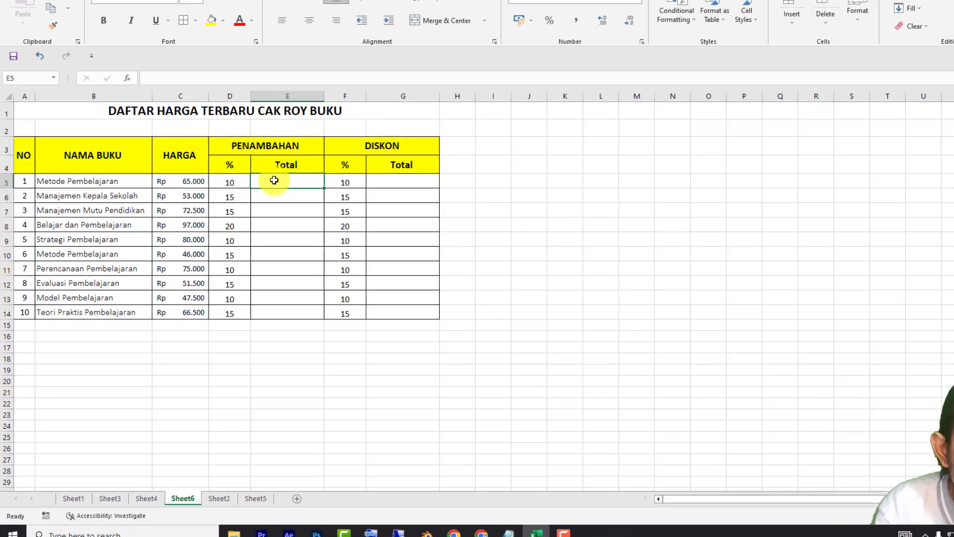
type("=")
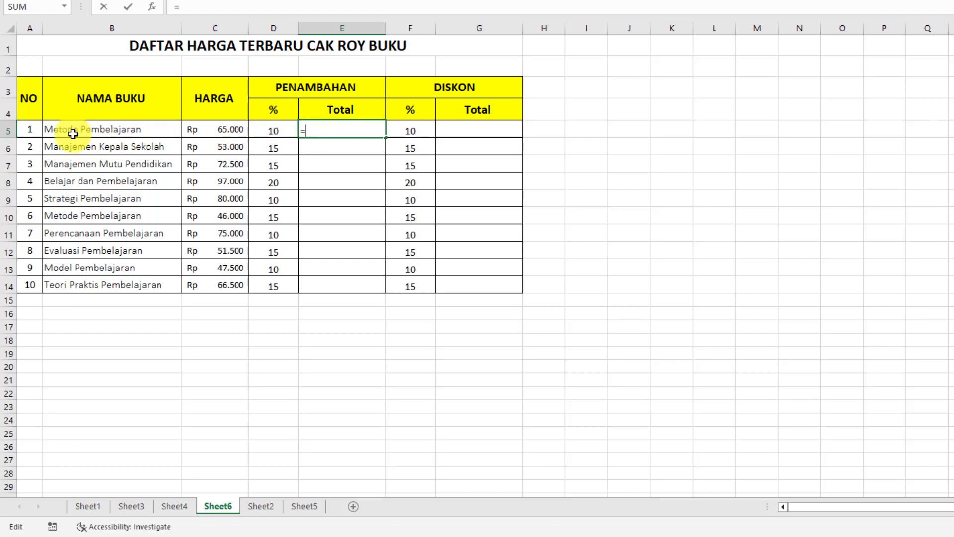
left_click(235, 130)
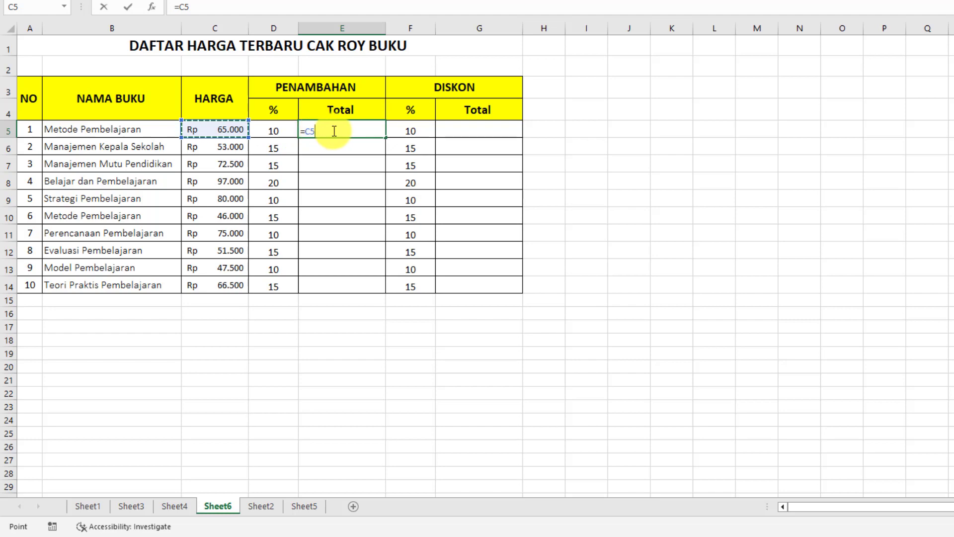
type("*")
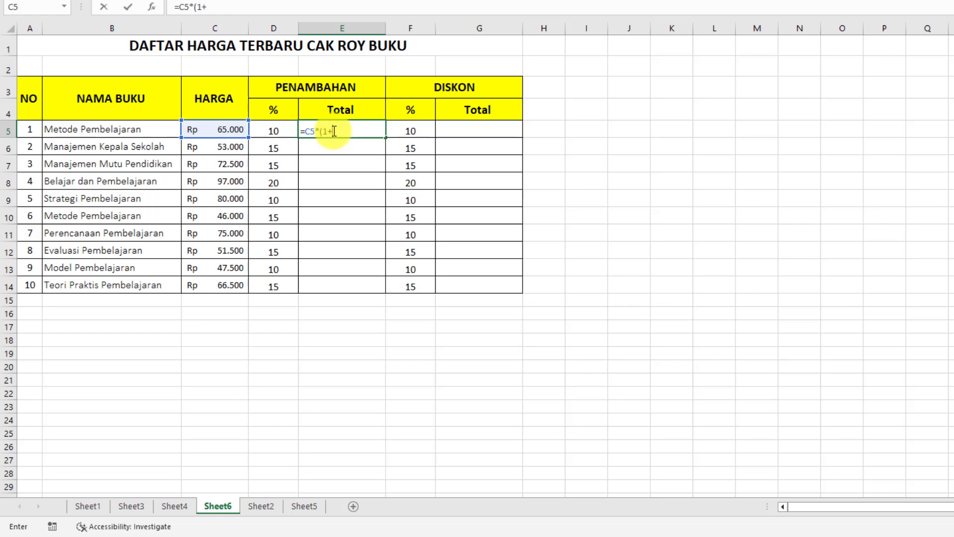
left_click(278, 131)
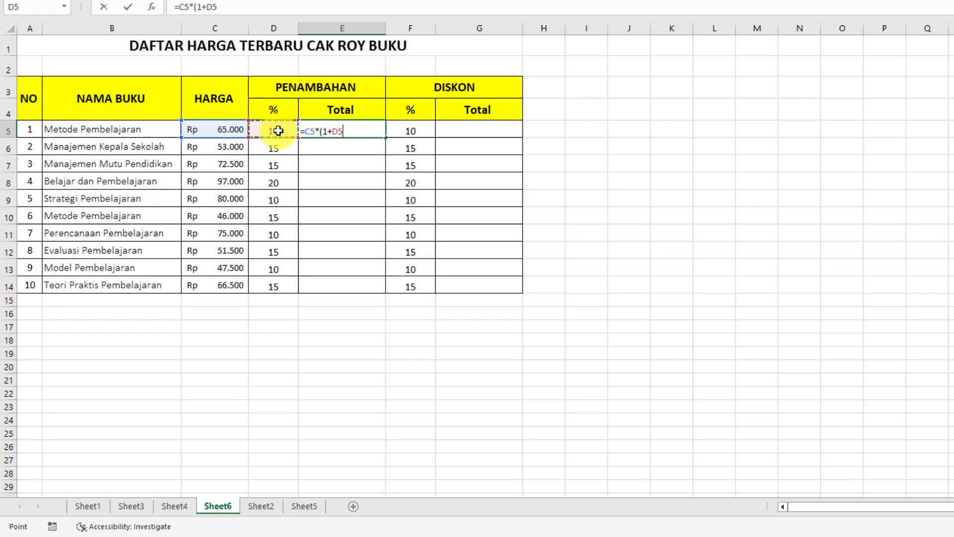
type(")")
key("Return")
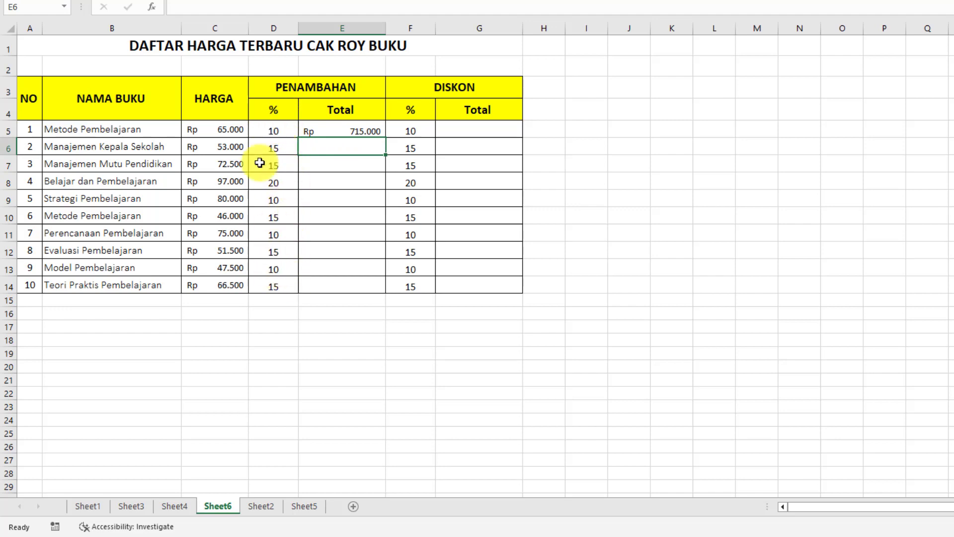
- Check the first book's PENAMBAHAN percentage and total cells, and clear the formula from E5
left_click(318, 132)
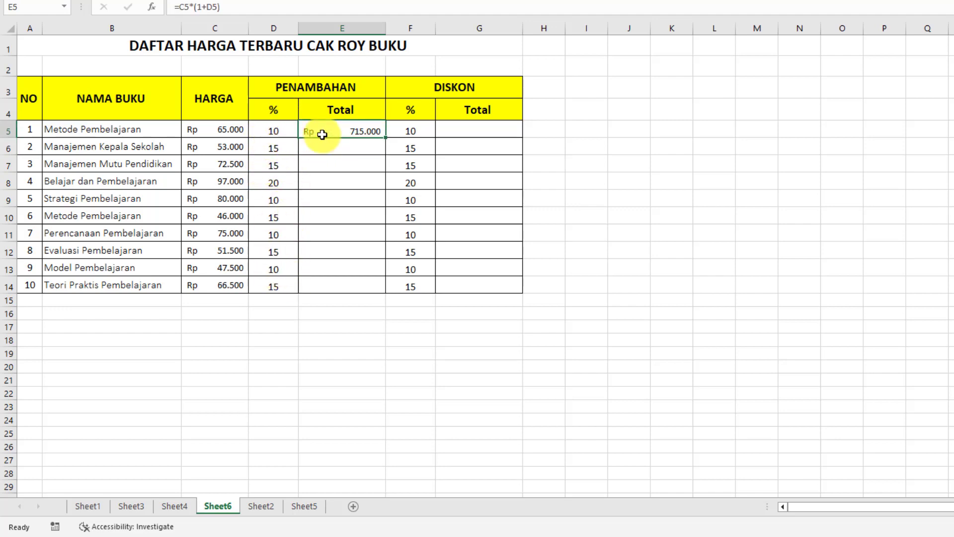
left_click(273, 130)
left_click(342, 131)
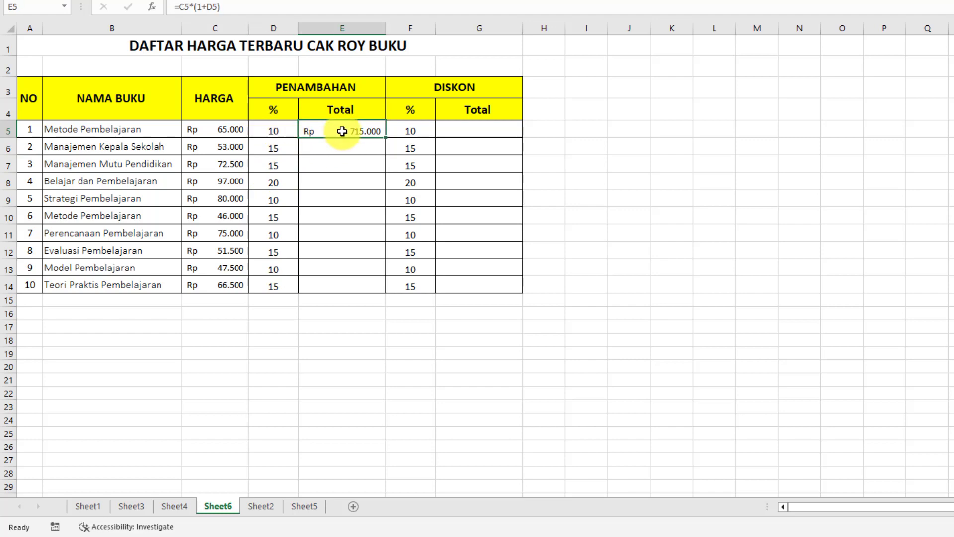
key("Delete")
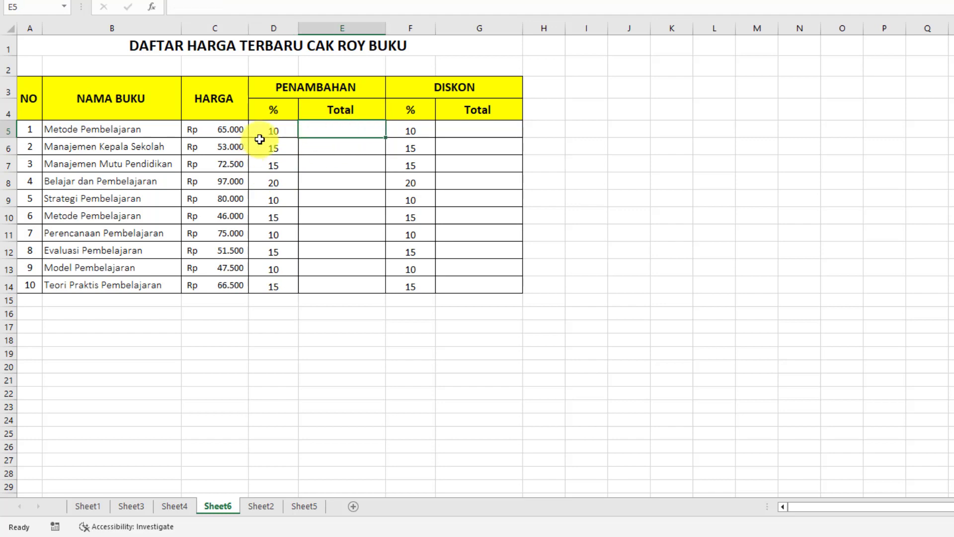
- Format the PENAMBAHAN percentages in D5:D14 as Percentage with 0 decimal places
left_click(277, 128)
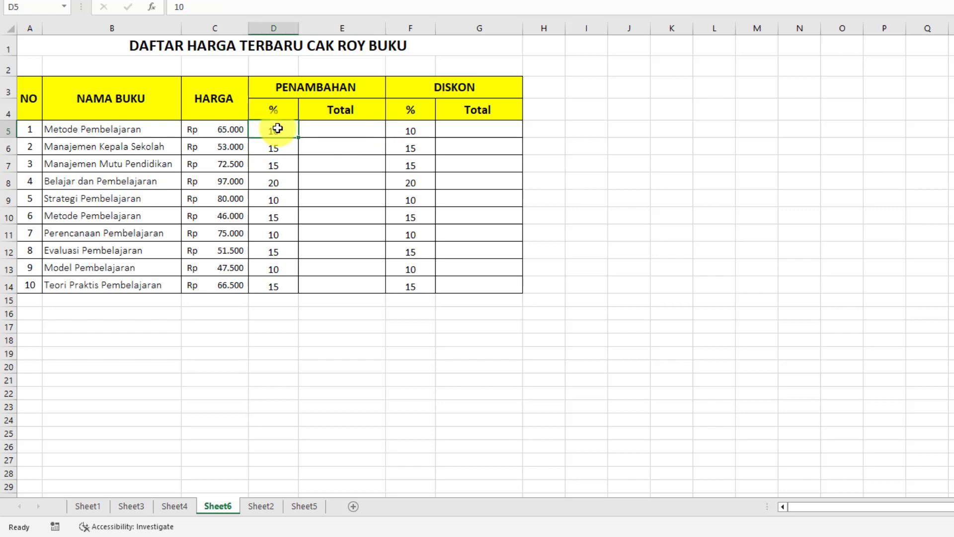
left_click_drag(277, 131, 278, 282)
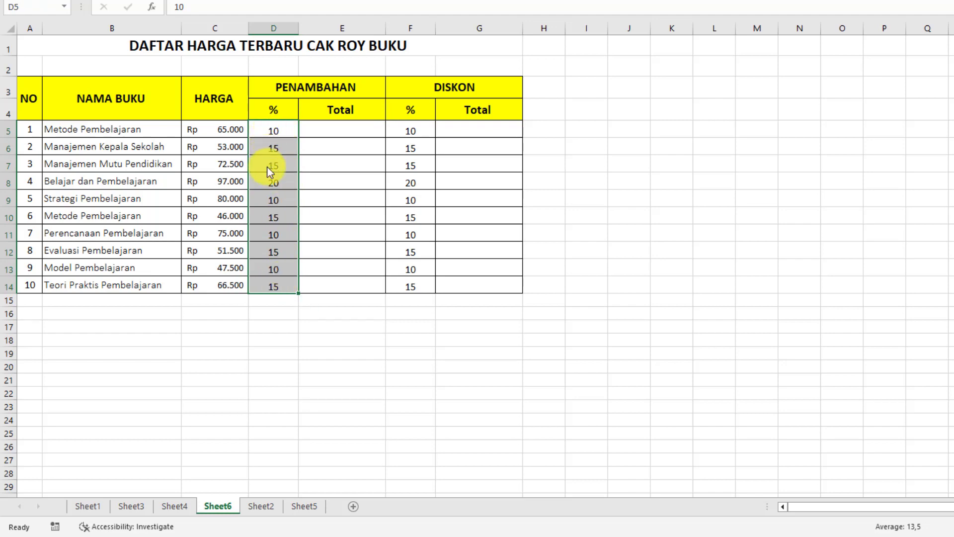
right_click(268, 170)
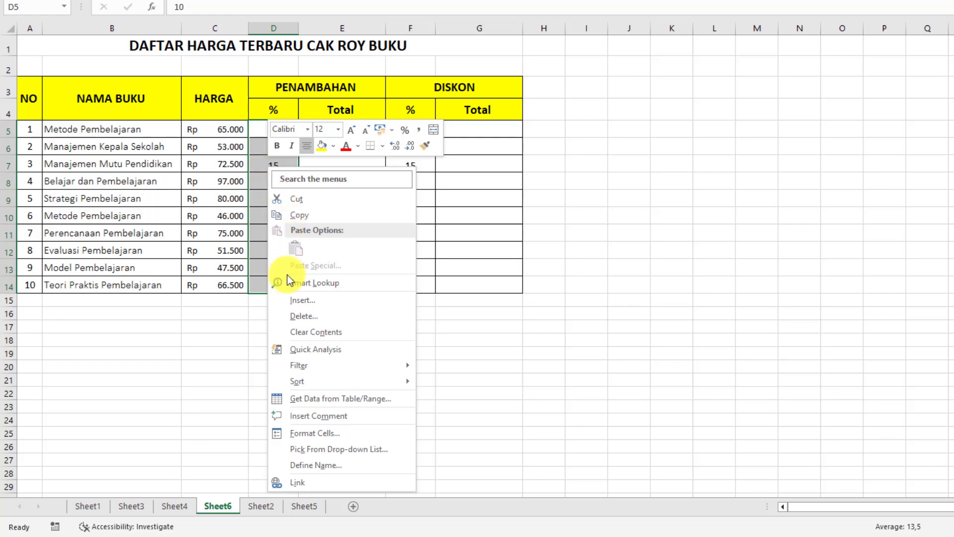
left_click(343, 439)
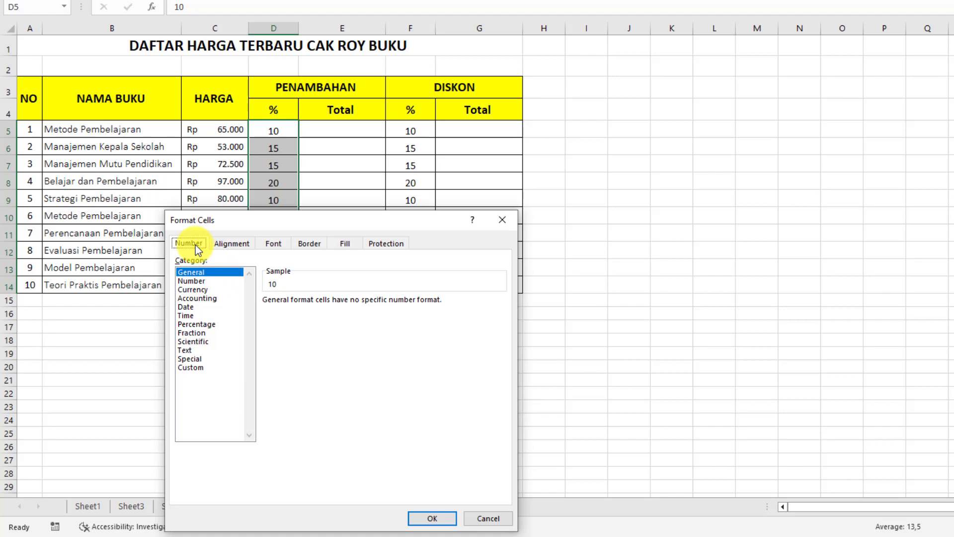
left_click(204, 327)
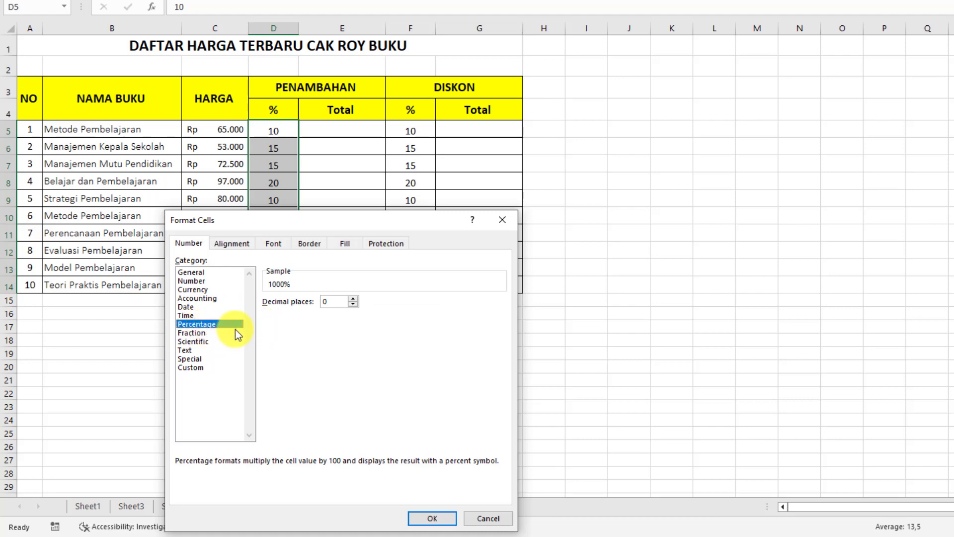
left_click(432, 518)
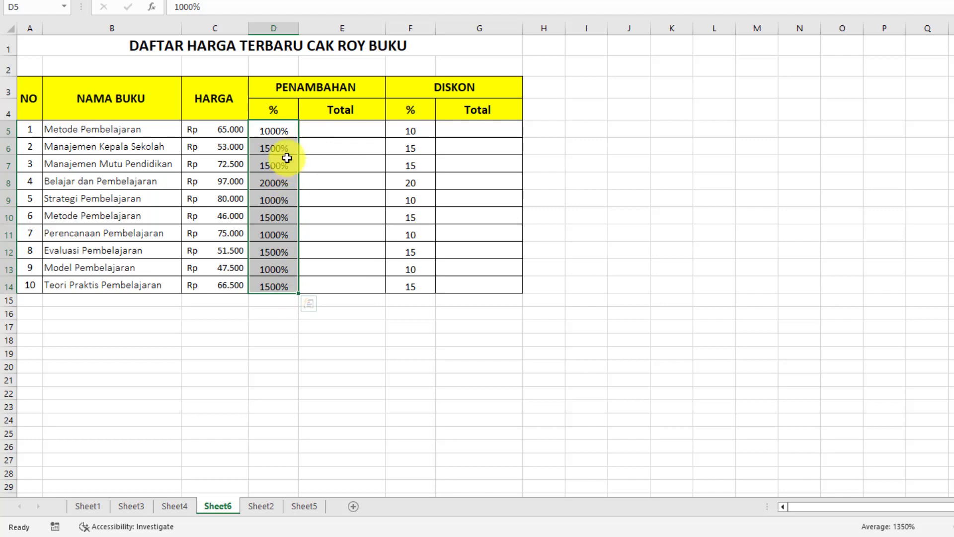
- Correct the PENAMBAHAN percentages of the first two books to 10% in D5 and 15% in D6
key("shift+Up")
key("shift+Up")
key("shift+Up")
key("shift+Up")
key("shift+Up")
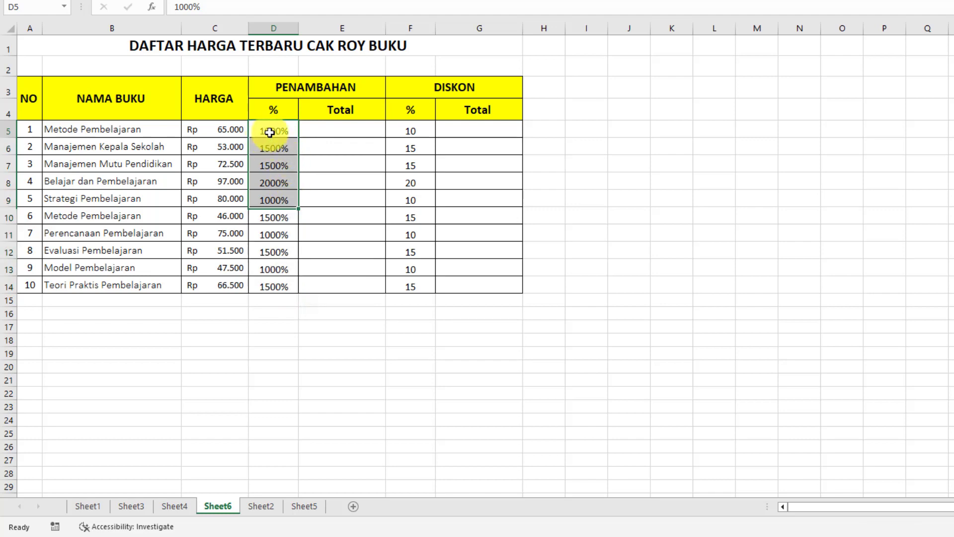
double_click(270, 132)
key("Delete")
key("Delete")
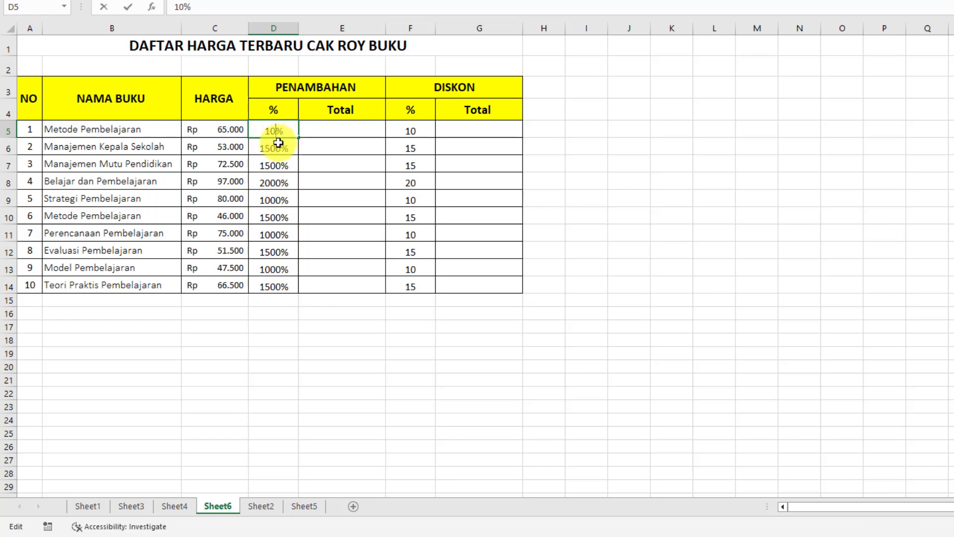
key("Return")
double_click(270, 152)
key("Delete")
key("Delete")
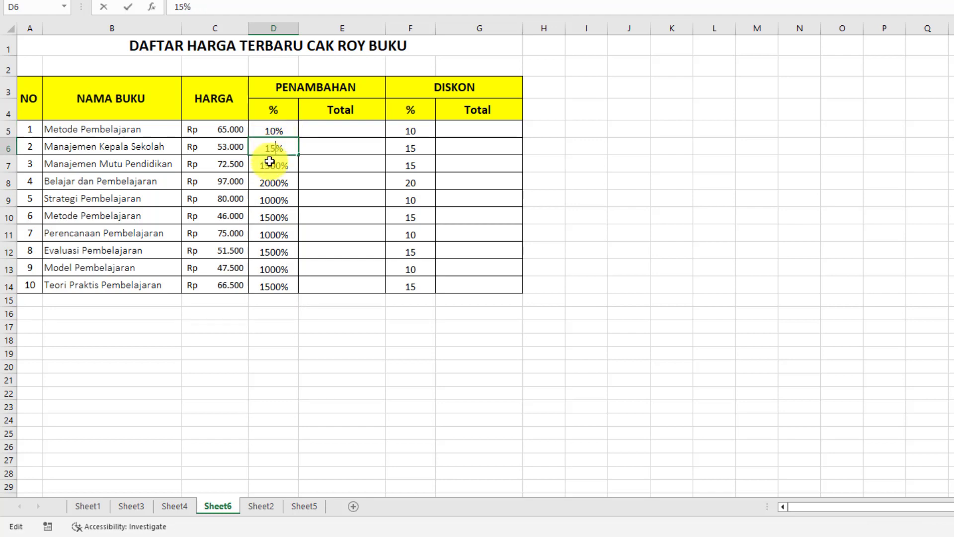
key("Return")
- Correct the PENAMBAHAN percentages of books 3 and 4 to 15% in D7 and 20% in D8
double_click(271, 168)
key("Delete")
key("Delete")
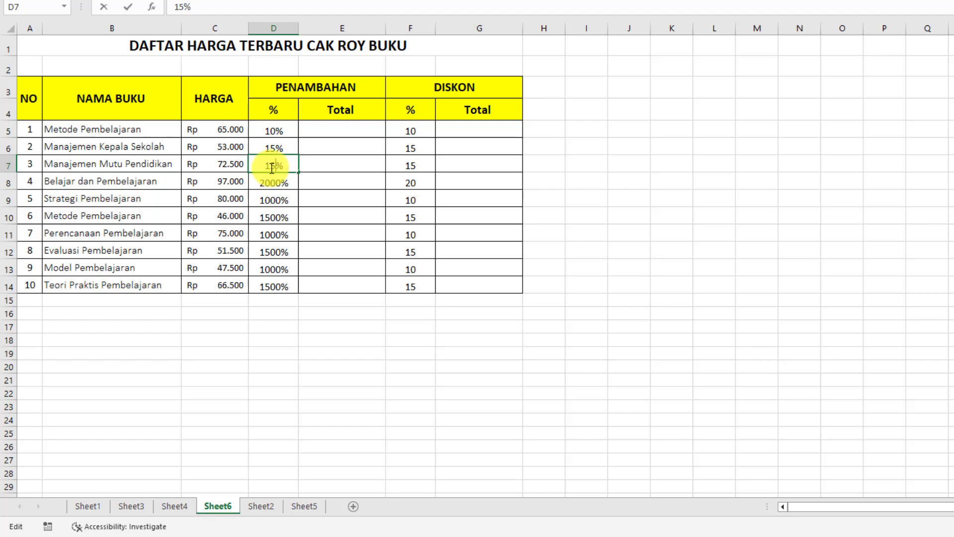
key("Return")
double_click(279, 185)
key("Delete")
key("Delete")
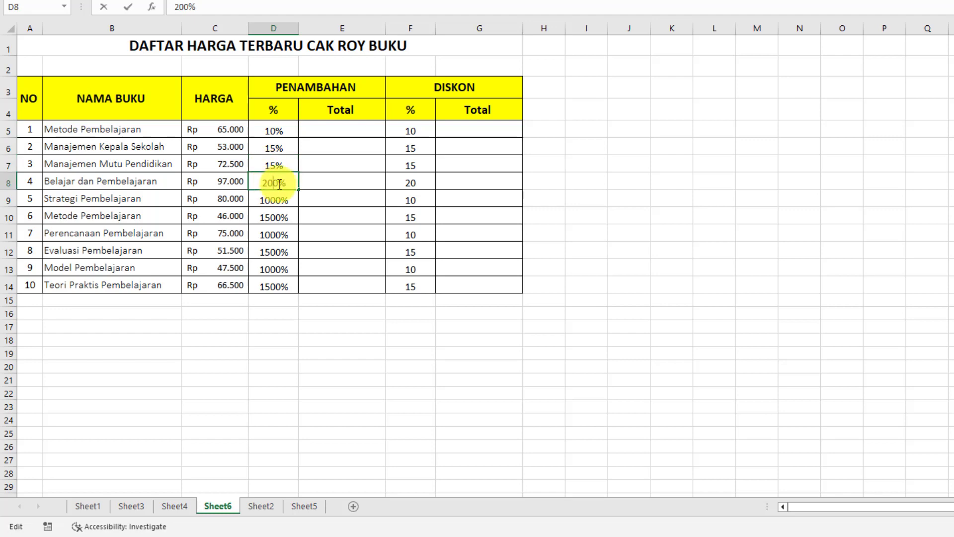
key("Return")
- Correct the PENAMBAHAN percentages of books 5 and 6 to 10% in D9 and 15% in D10
double_click(273, 198)
key("Delete")
key("Delete")
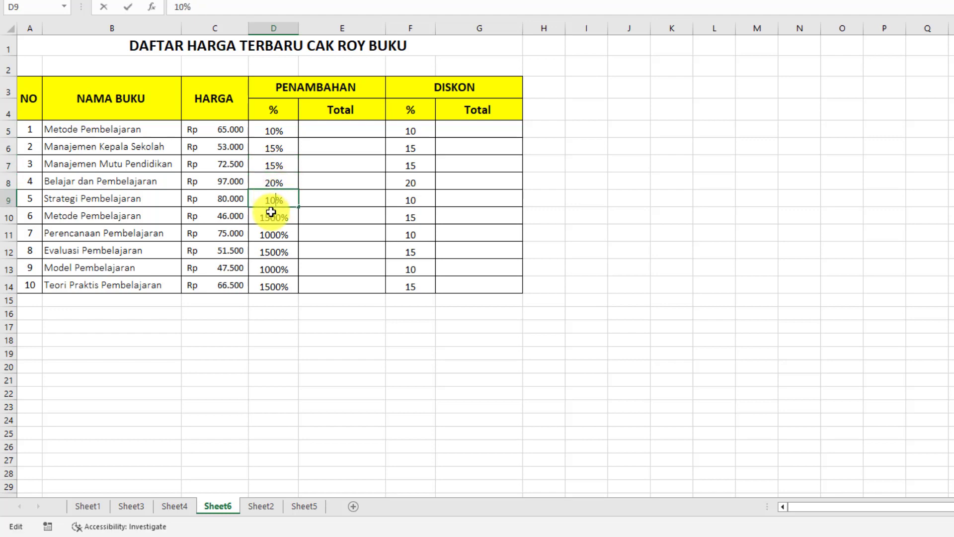
key("Return")
double_click(273, 215)
key("Delete")
key("Delete")
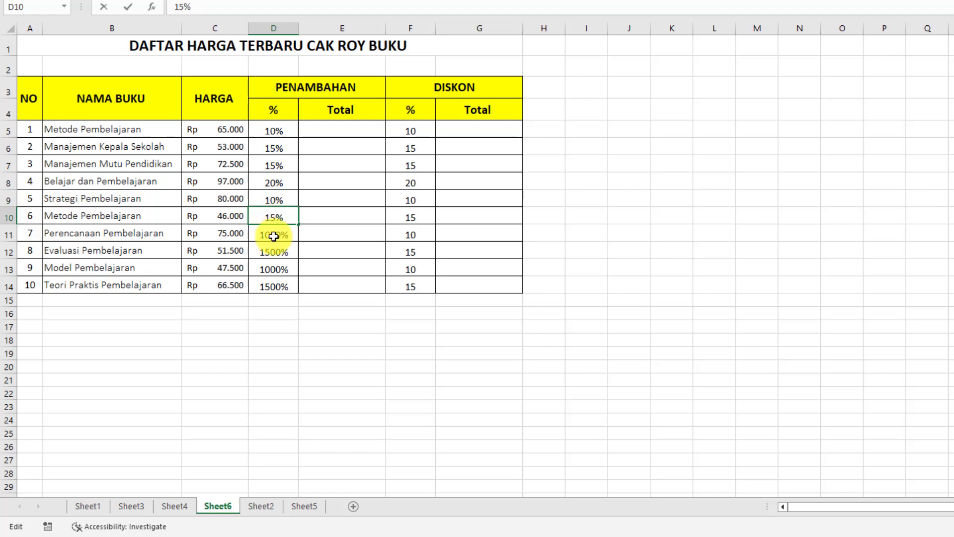
key("Return")
- Correct the PENAMBAHAN percentages of books 7 and 8 to 10% in D11 and 15% in D12
double_click(274, 233)
key("Delete")
key("Delete")
left_click(272, 252)
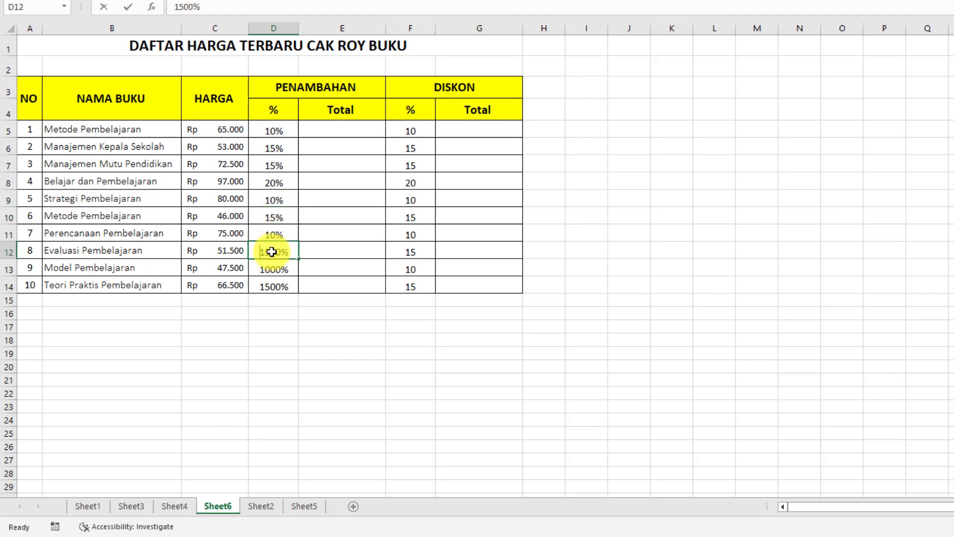
type("15%")
- Correct the PENAMBAHAN percentages of books 9 and 10 to 10% in D13 and 15% in D14
left_click(269, 271)
double_click(269, 271)
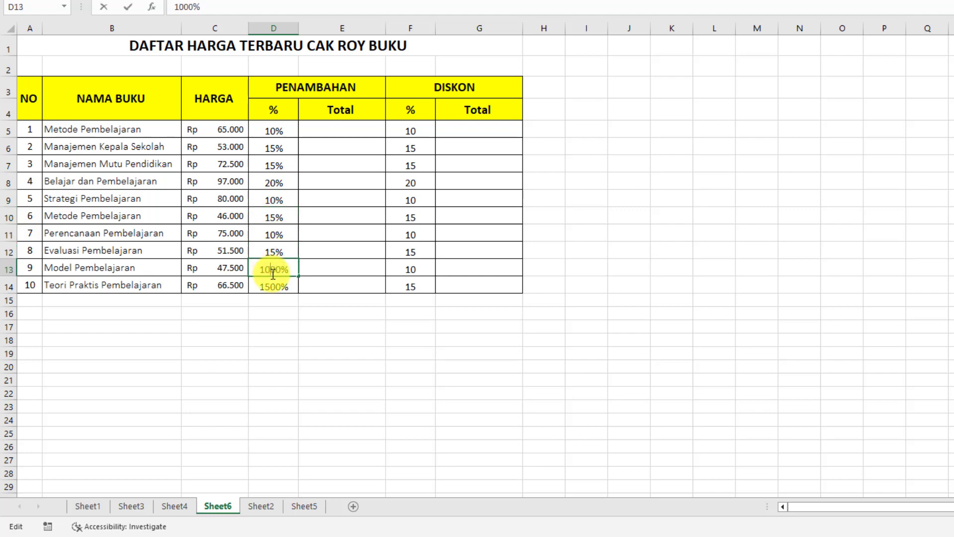
key("BackSpace")
key("BackSpace")
left_click(273, 288)
double_click(273, 289)
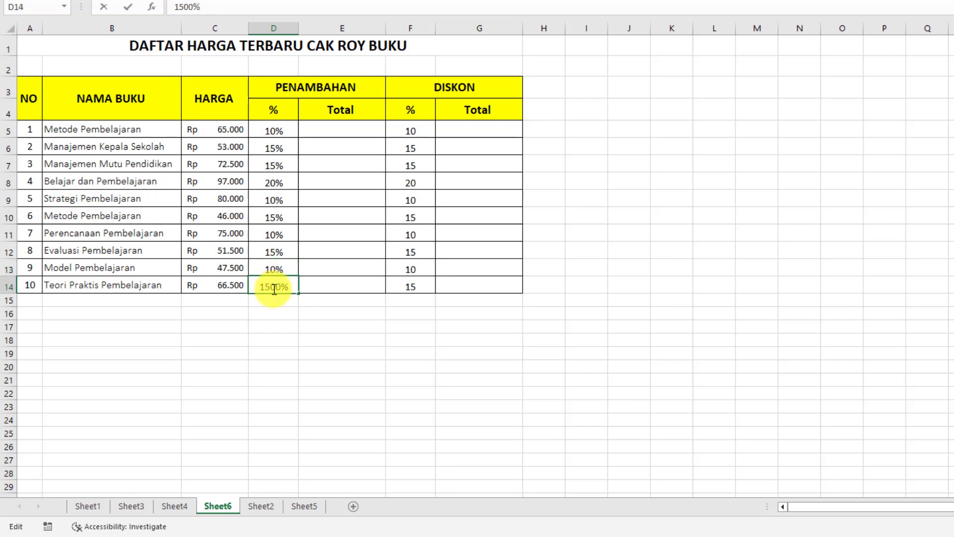
key("Delete")
key("Delete")
left_click(296, 192)
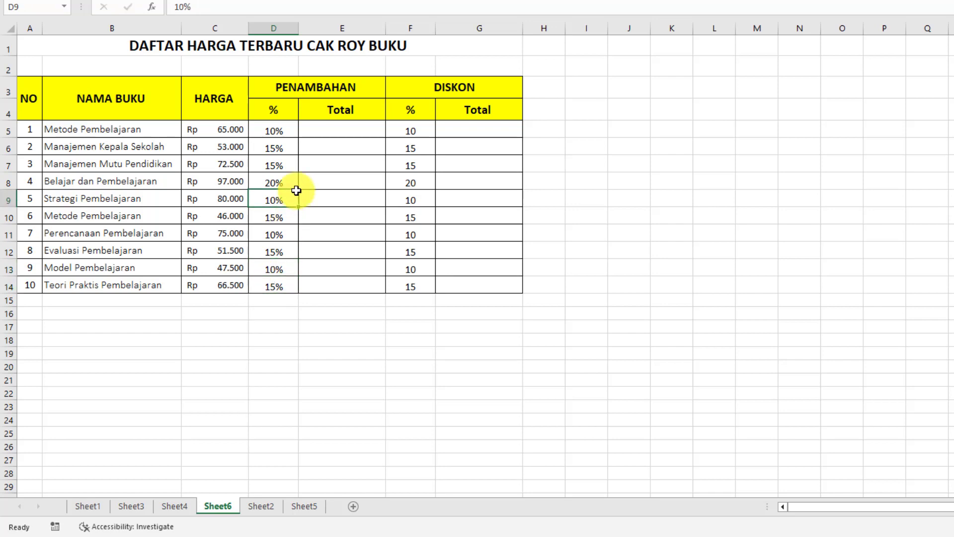
- Copy the PENAMBAHAN percentages in D5:D14 and paste them with their formatting over the DISKON percentages in F5:F14
left_click_drag(287, 130, 283, 281)
right_click(279, 224)
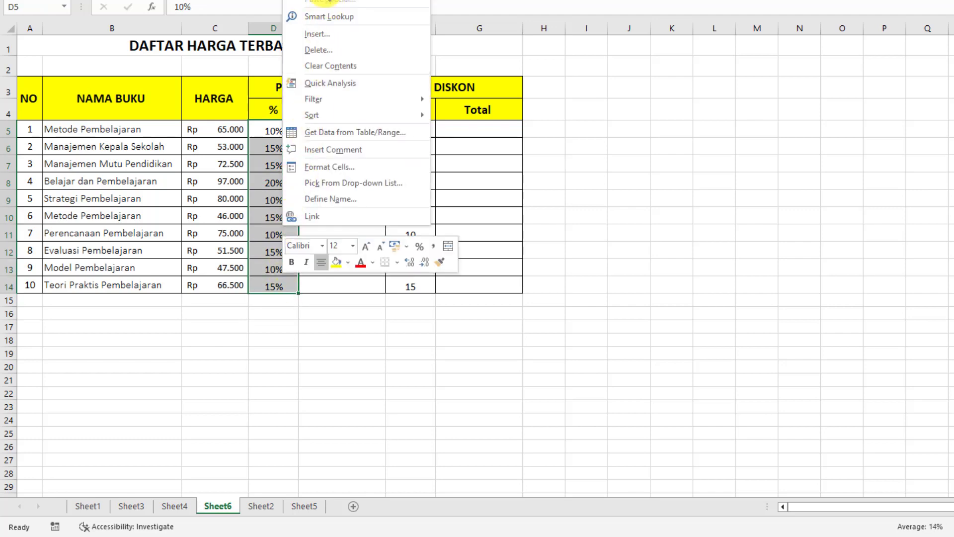
left_click(314, 0)
left_click_drag(418, 132, 416, 286)
right_click(411, 183)
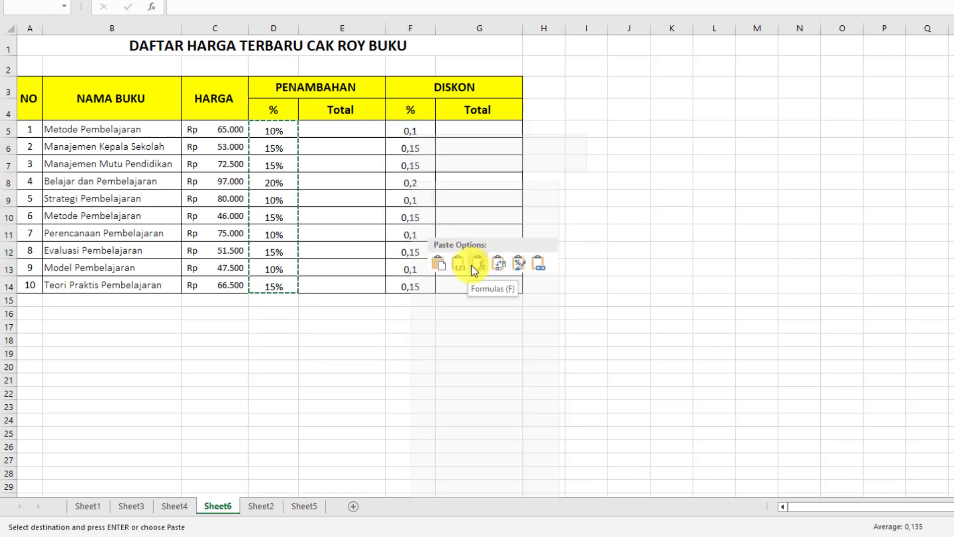
left_click(439, 263)
left_click(423, 153)
left_click(416, 134)
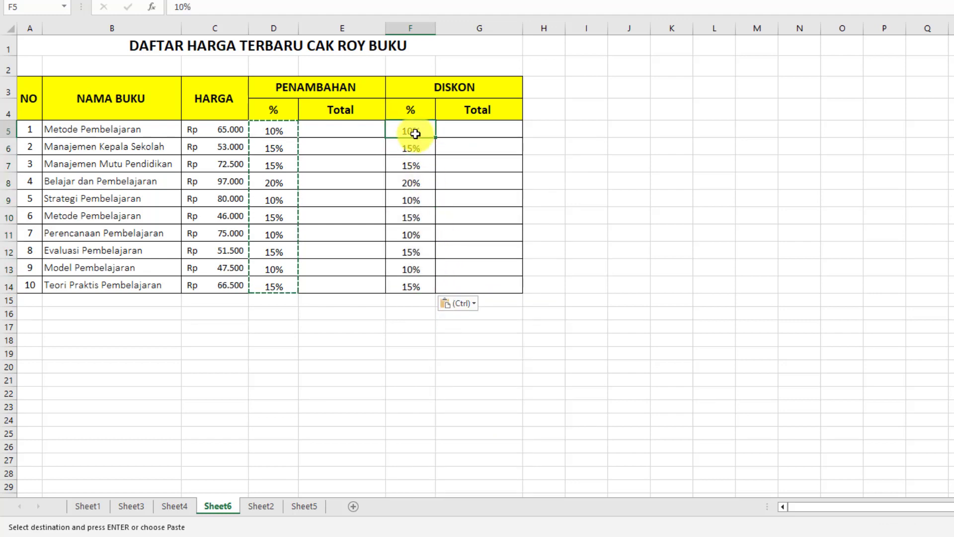
- Enter the formula =C5*(1+D5) in E5 to calculate the first book's price after the percentage increase
double_click(367, 134)
left_click(323, 185)
left_click(328, 128)
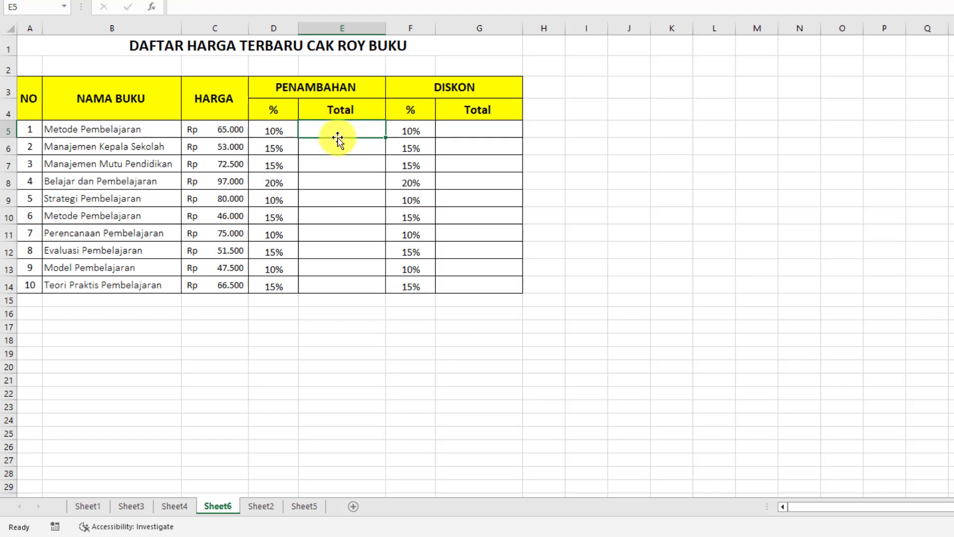
type("=")
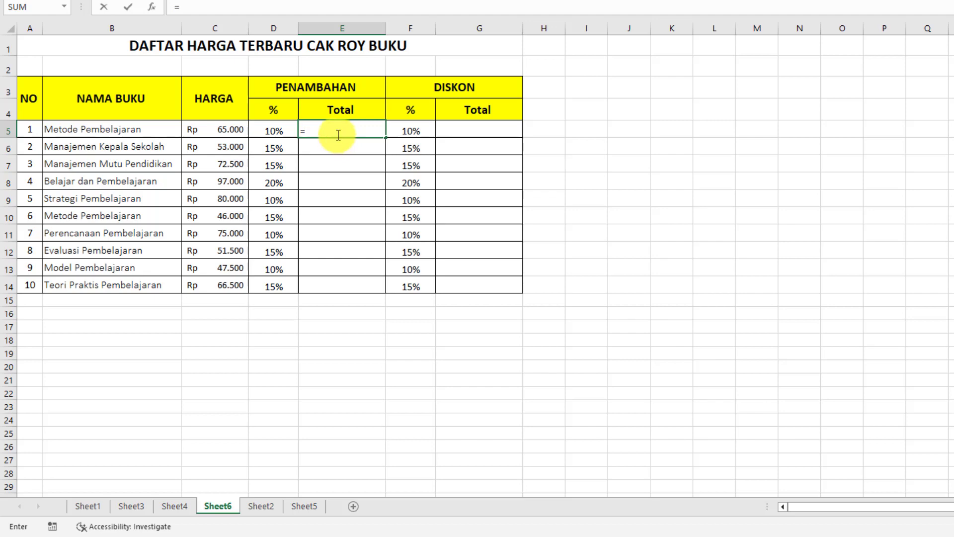
left_click(242, 128)
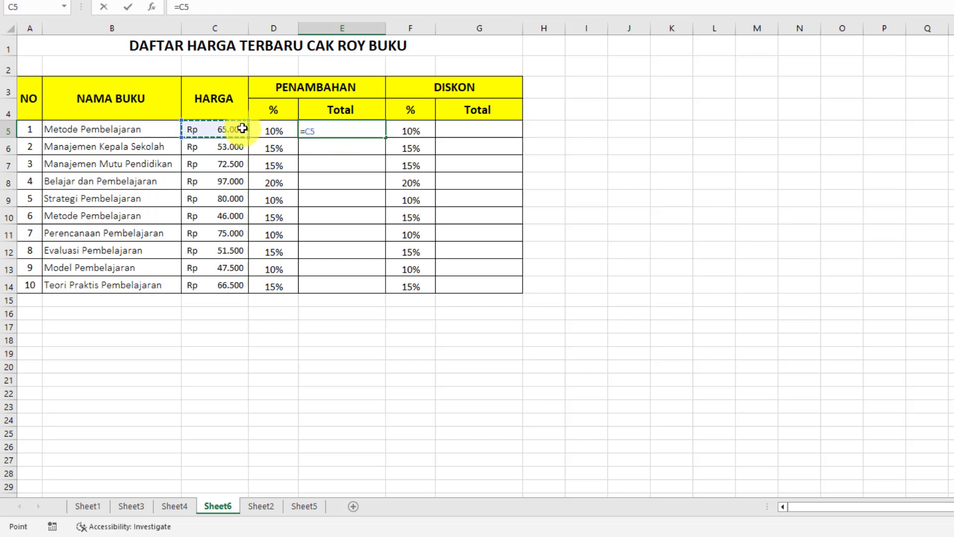
type("*")
type("(1+")
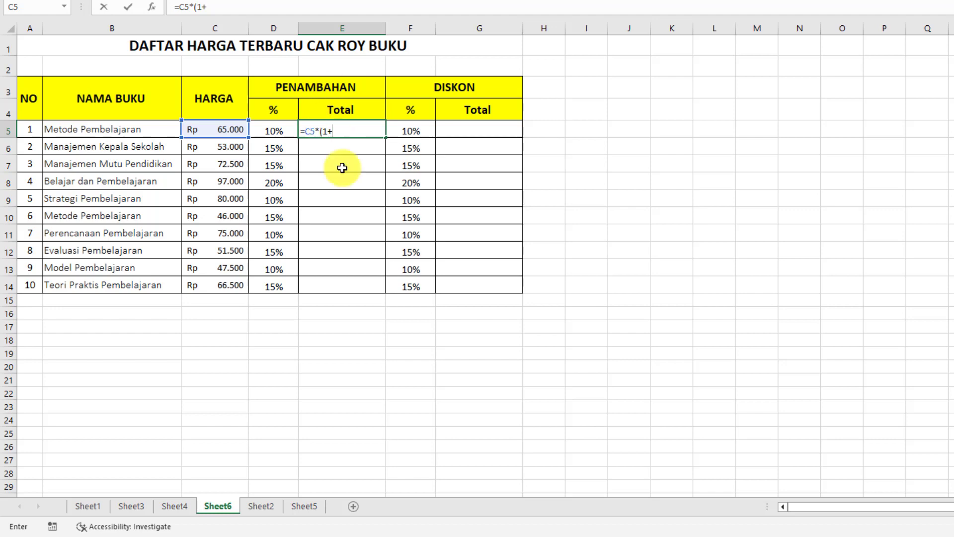
left_click(280, 132)
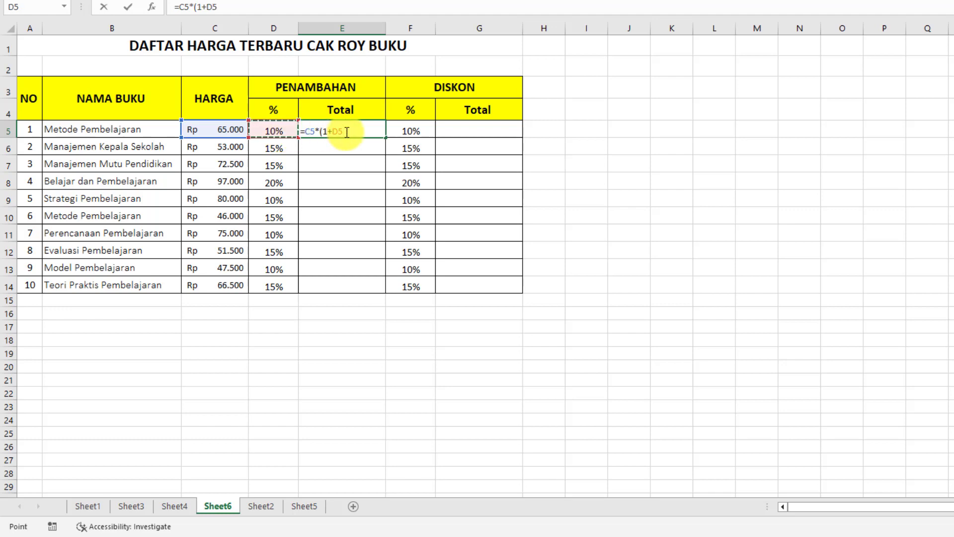
type(")")
key("Return")
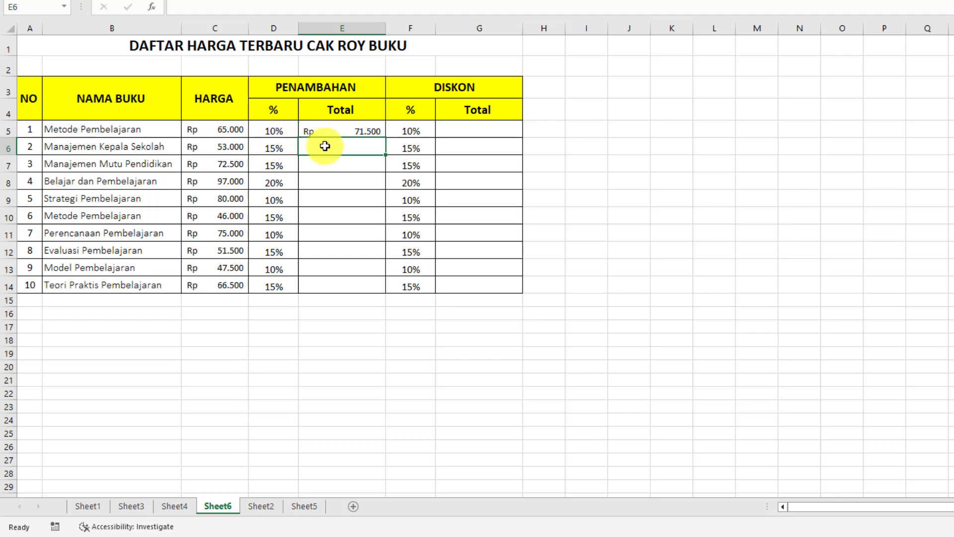
- Fill the PENAMBAHAN Total formula from E5 down to E14 for all the remaining books
left_click(367, 131)
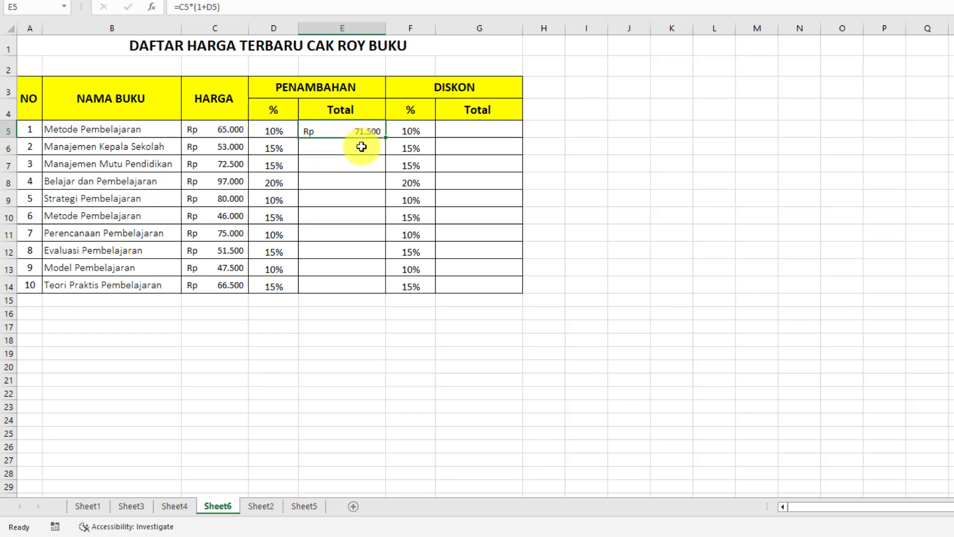
left_click(361, 147)
left_click(367, 132)
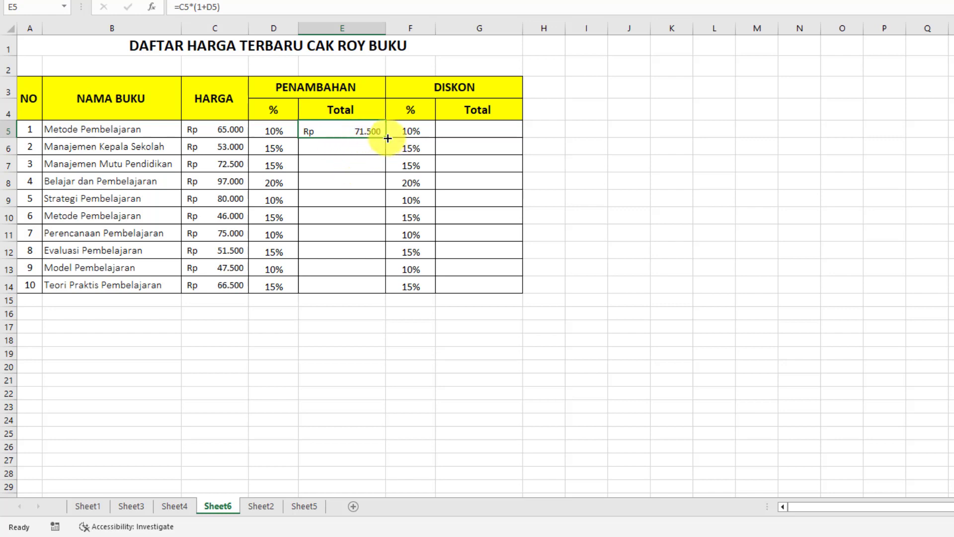
left_click_drag(390, 140, 395, 290)
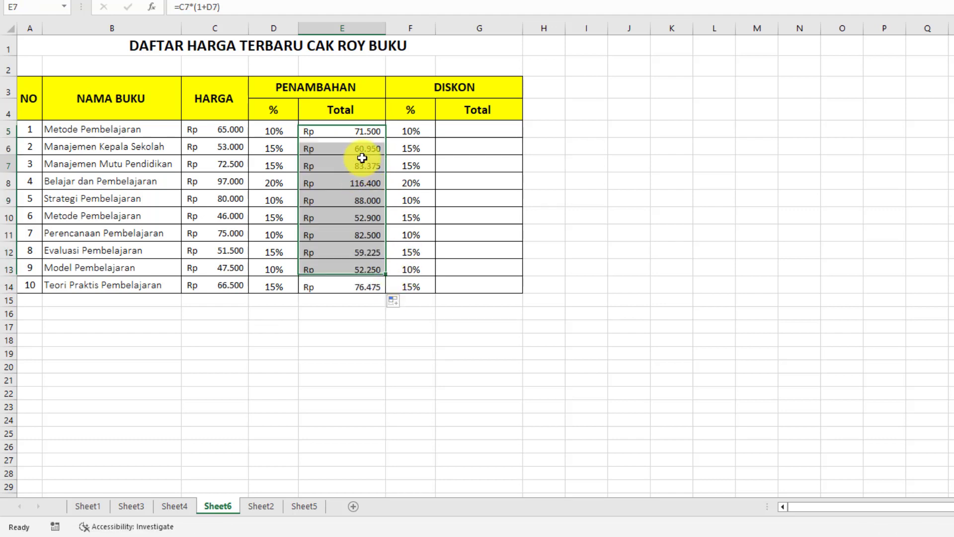
- Begin the first book's DISKON Total formula in G5 with =C5*(
left_click(485, 132)
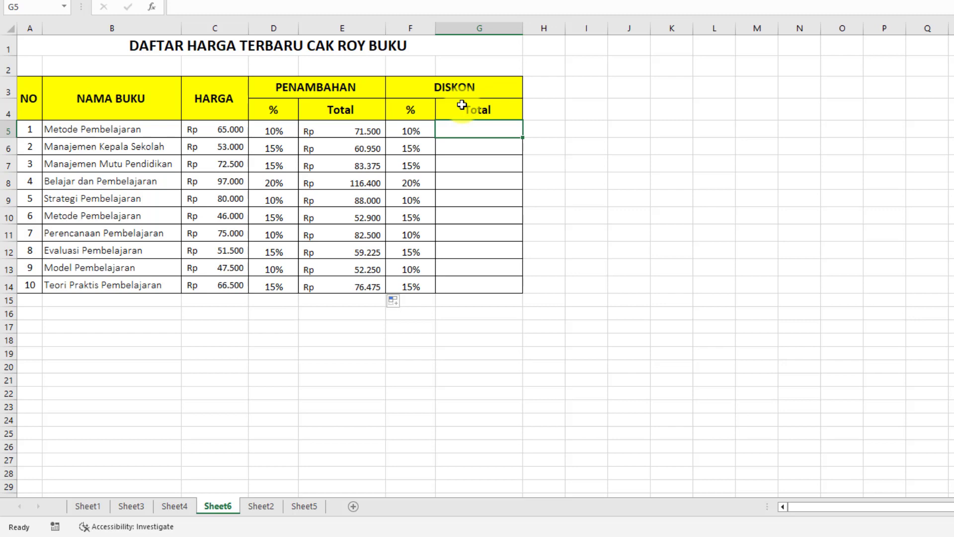
type("=")
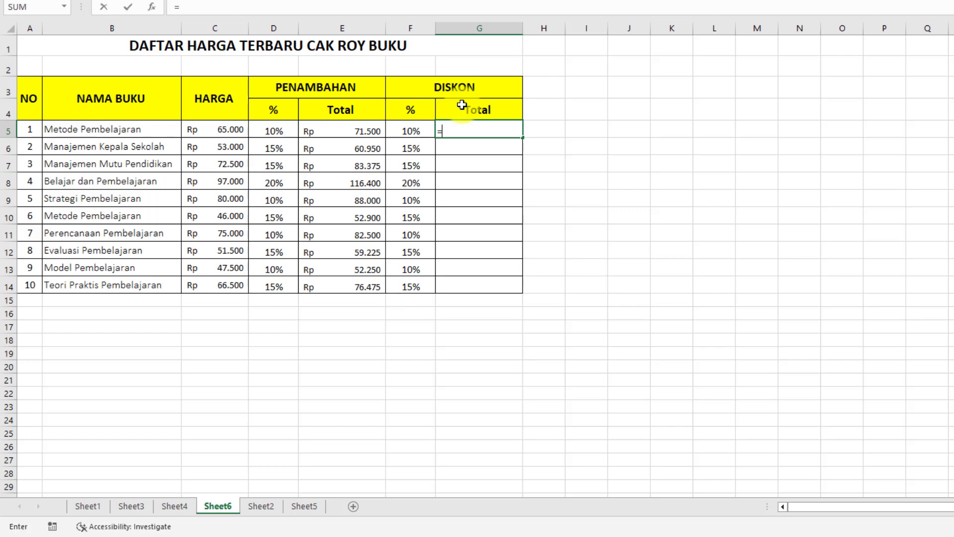
left_click(239, 128)
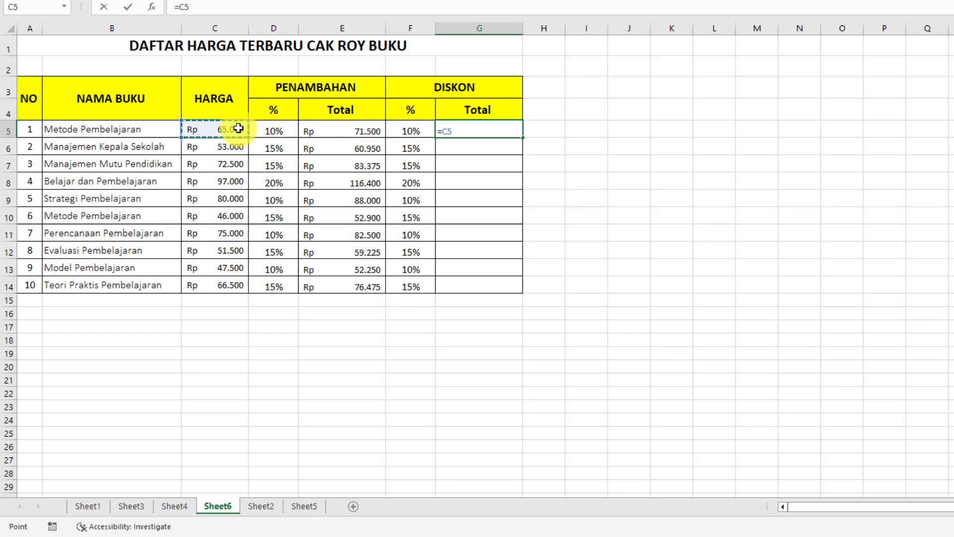
type("*(")
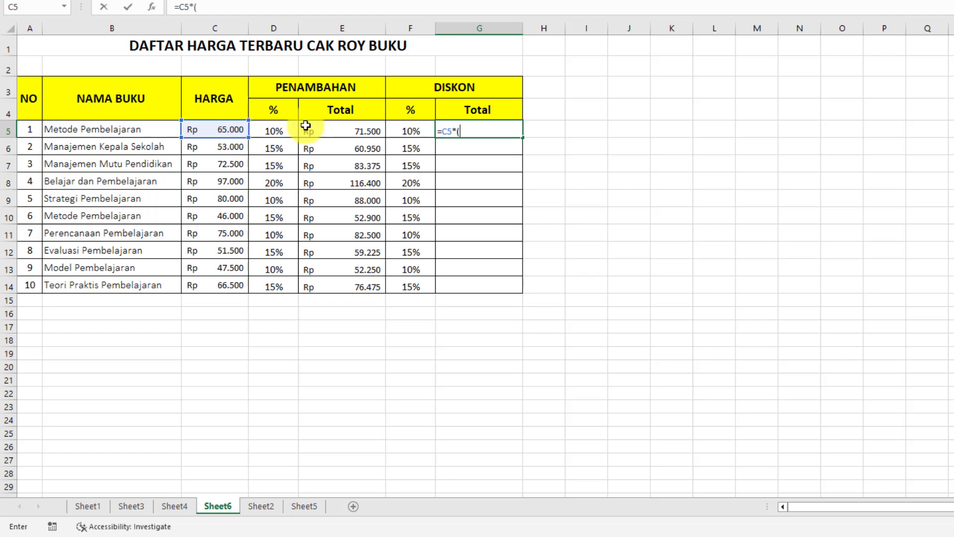
left_click(398, 128)
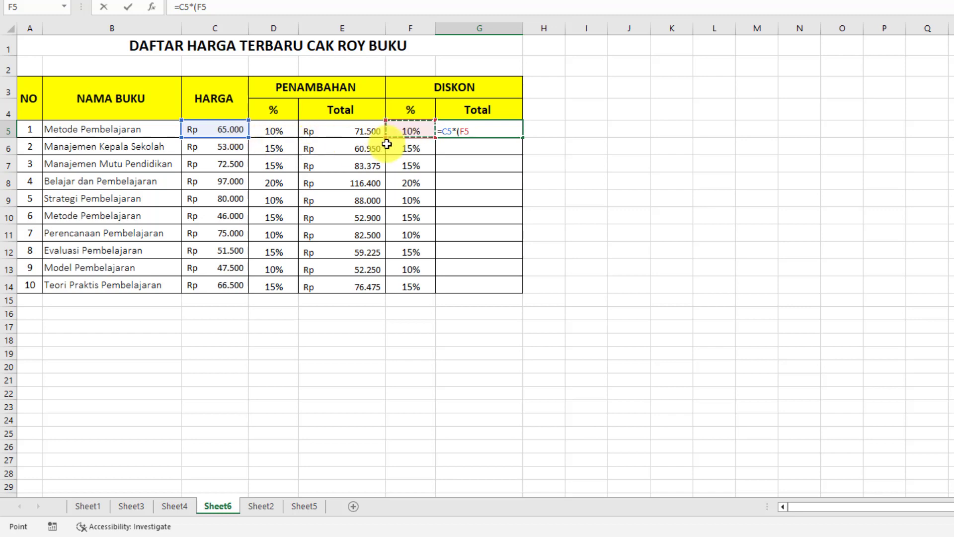
type("-")
left_click(475, 133)
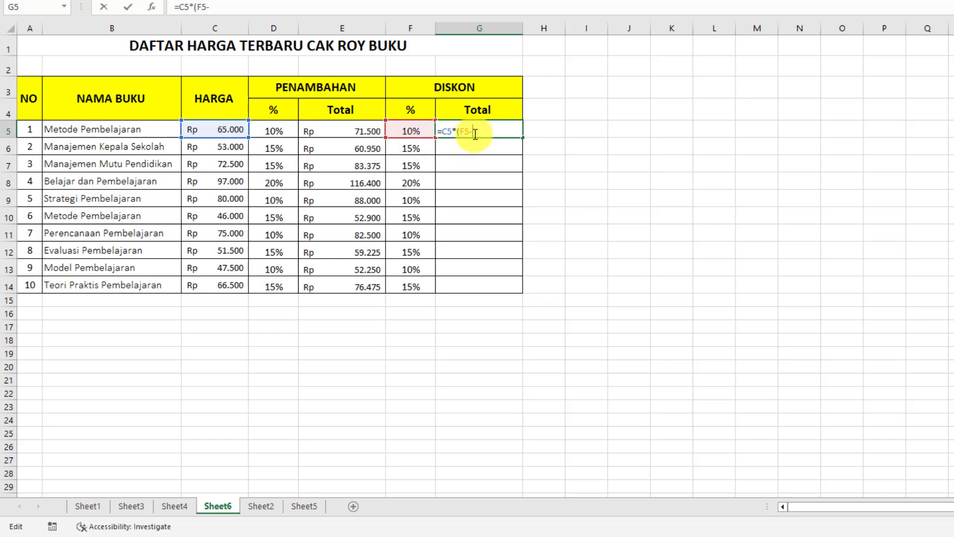
key("BackSpace")
key("BackSpace")
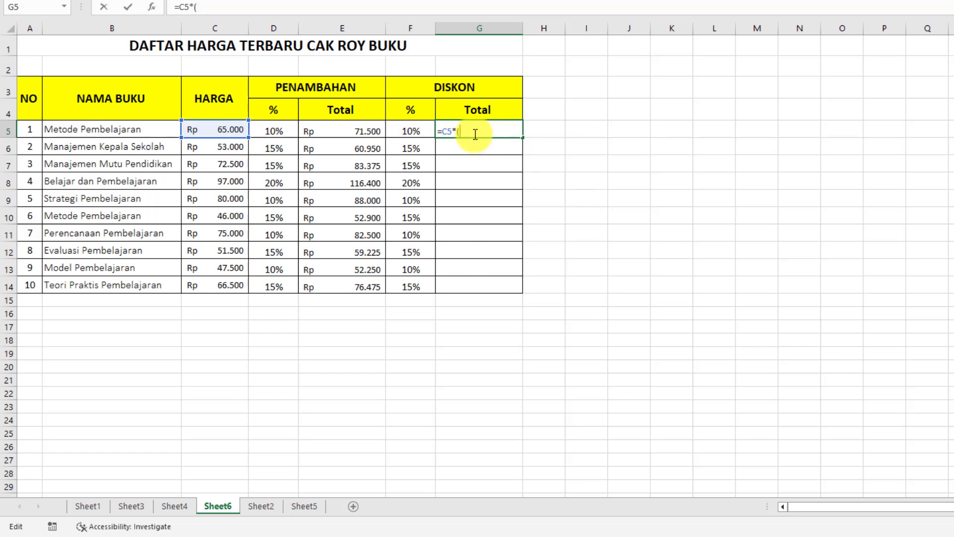
- Complete the discounted price formula in G5 as =C5*(1-F5)
type("1-")
left_click(405, 132)
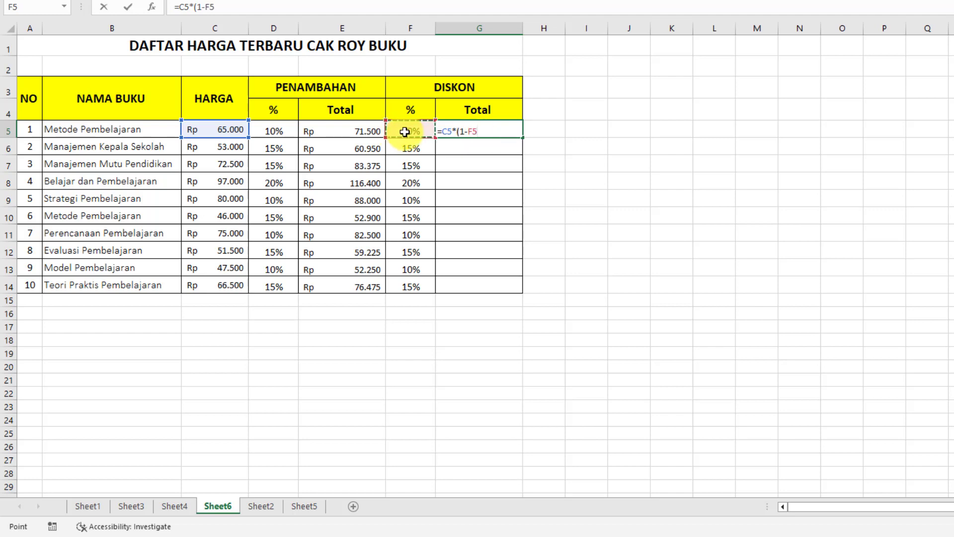
type(")")
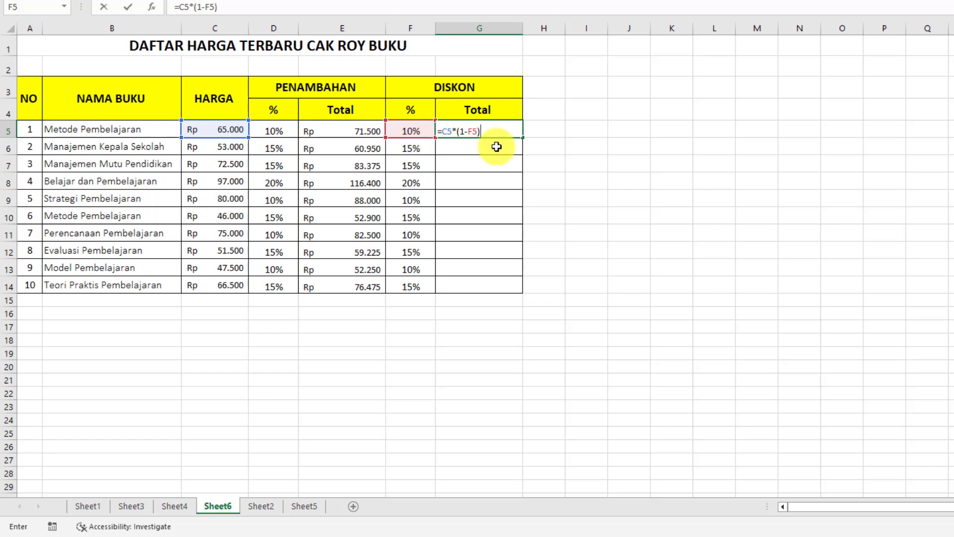
key("Return")
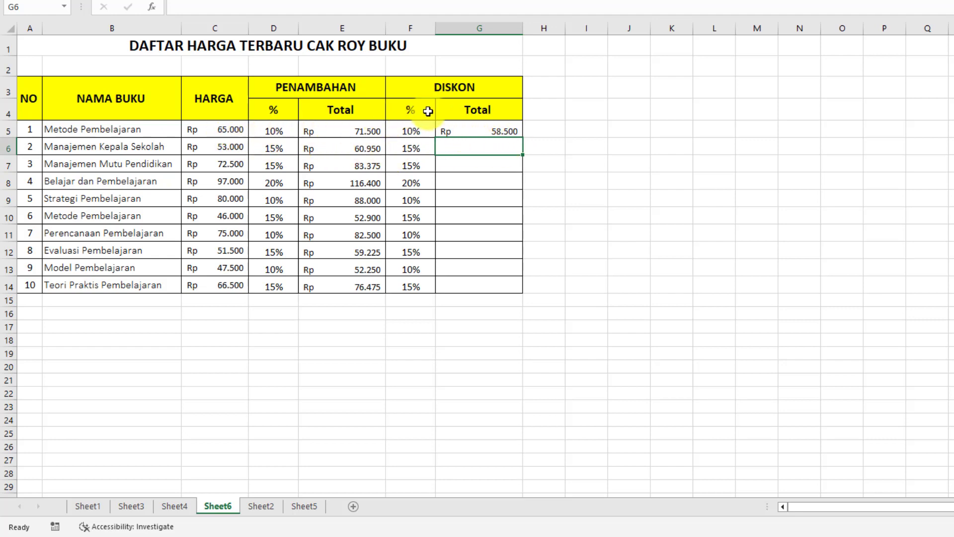
- Fill the DISKON Total formula from G5 down to G14 for the remaining books and deselect the range
left_click(507, 129)
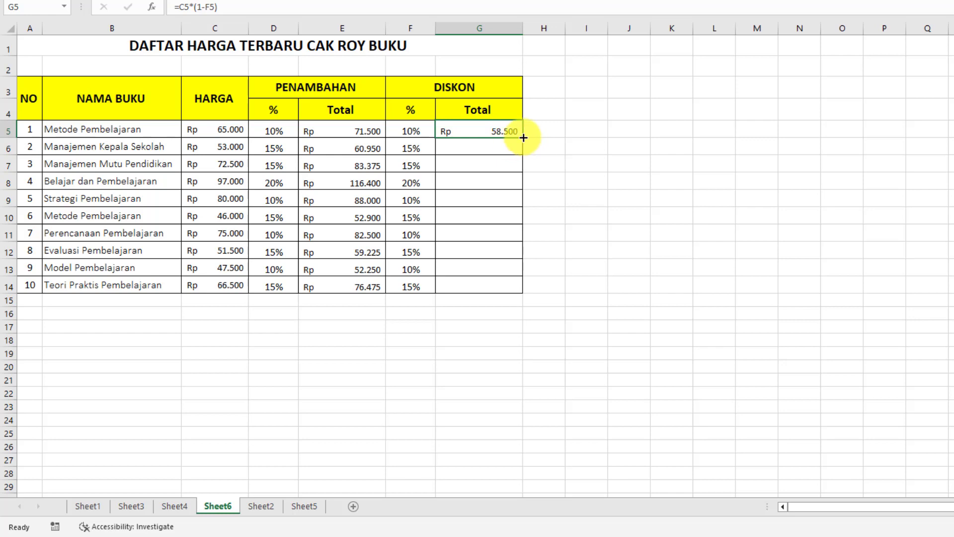
left_click_drag(522, 138, 529, 301)
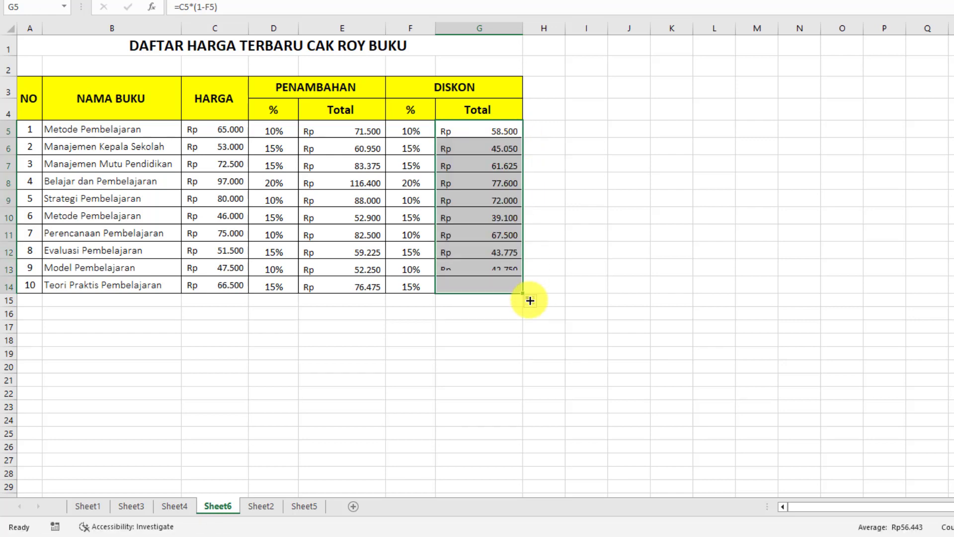
left_click(510, 212)
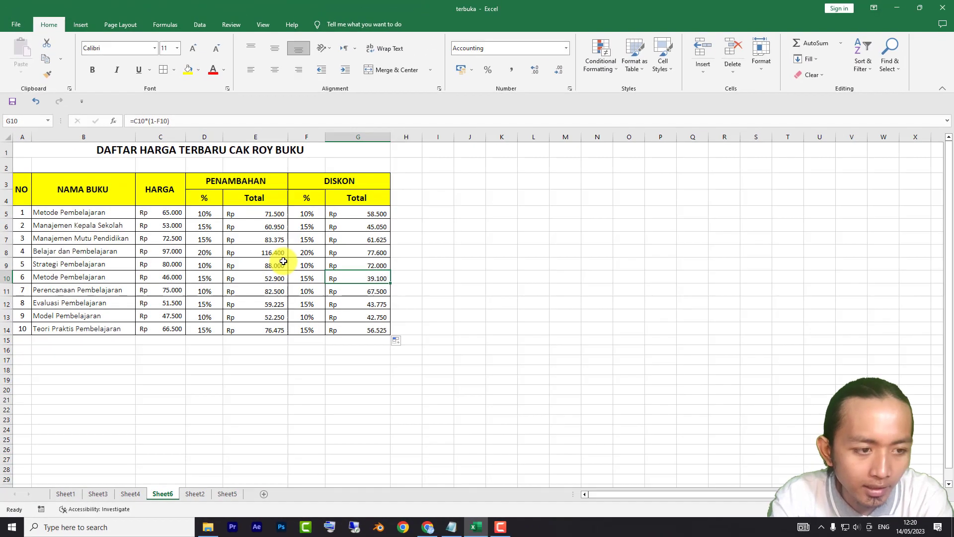
left_click(331, 339)
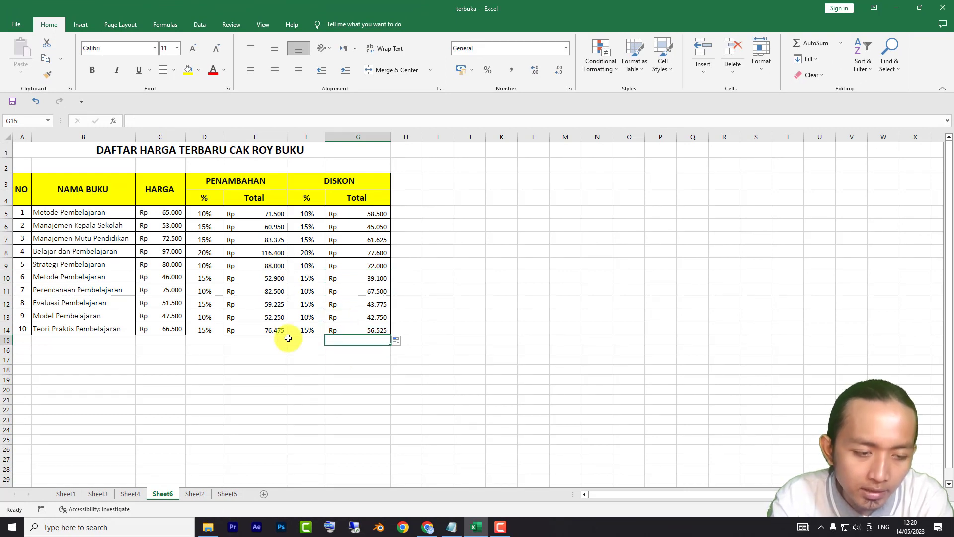